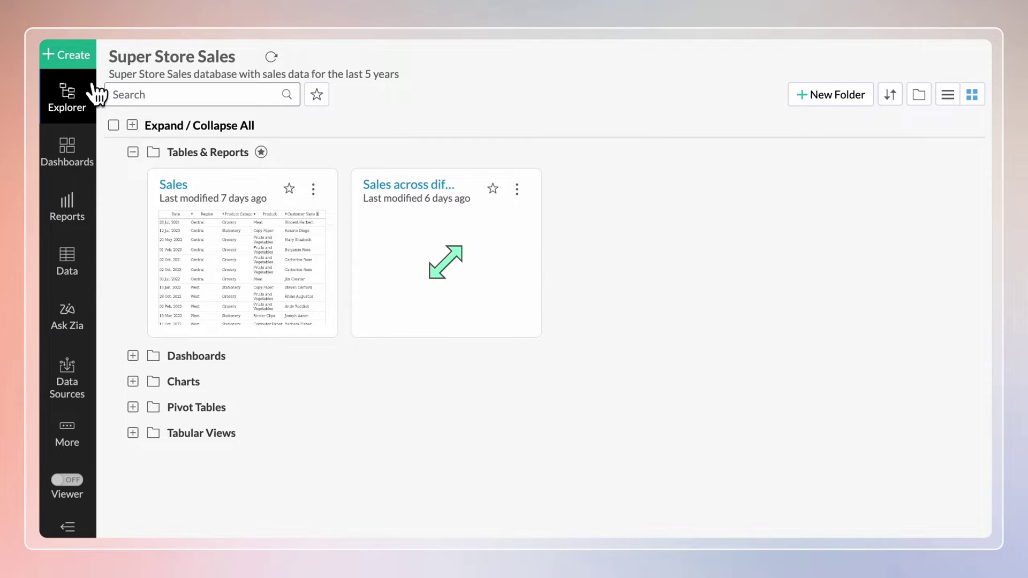
- Create a new summary view grouped by Product Category then Product, summing Sales
click(68, 58)
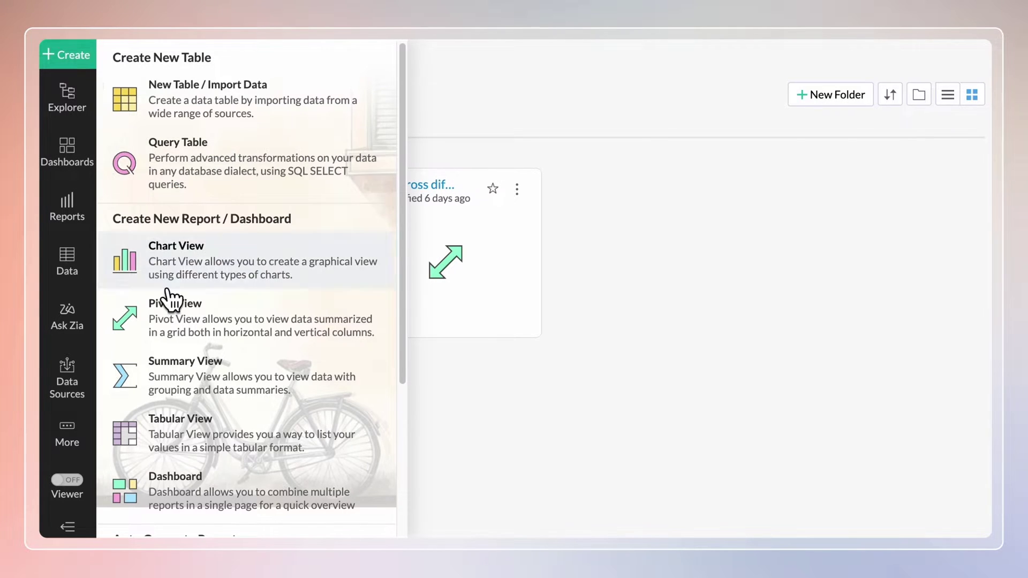
click(236, 375)
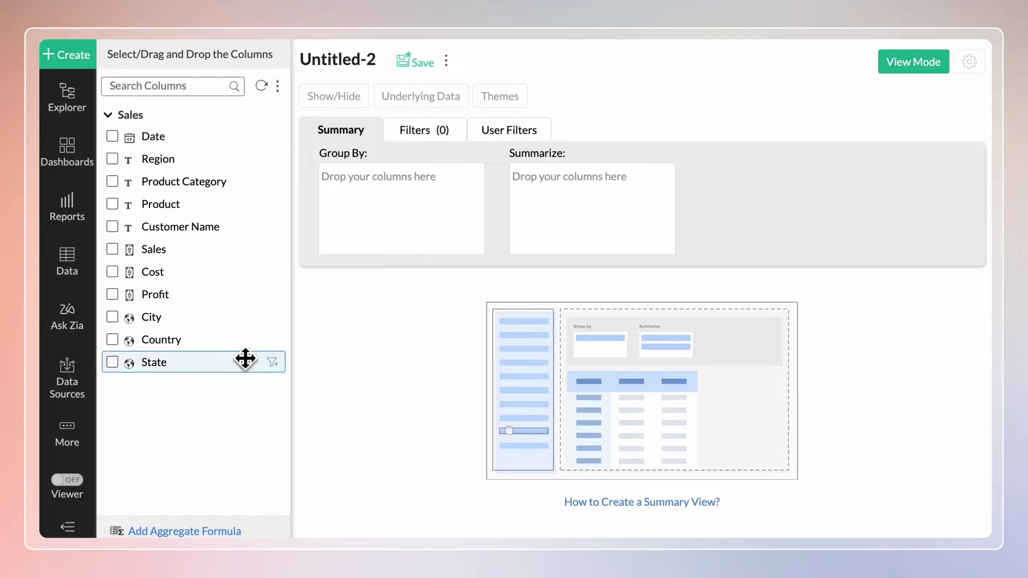
drag(217, 192, 413, 204)
drag(222, 218, 435, 219)
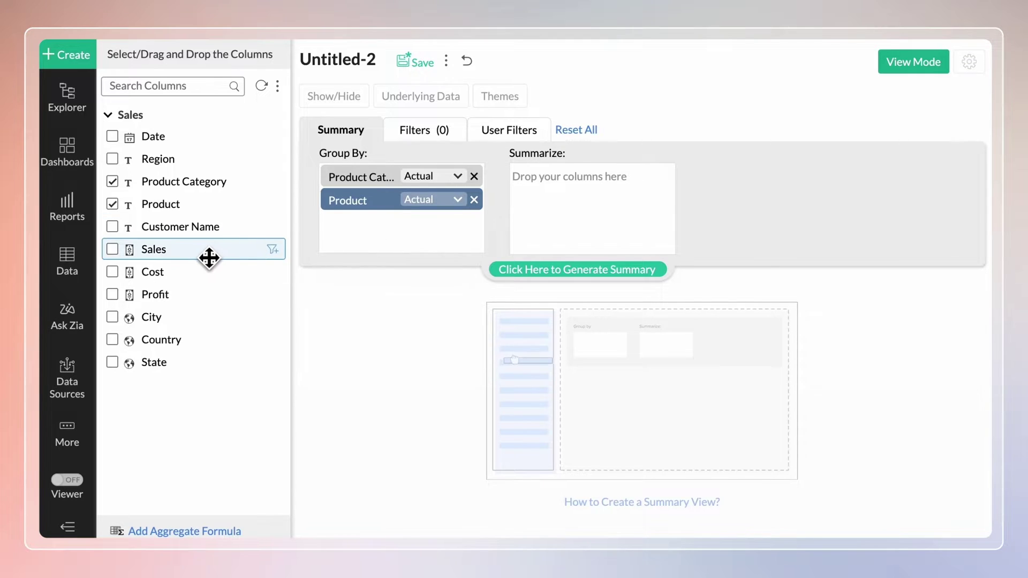
drag(206, 252, 677, 199)
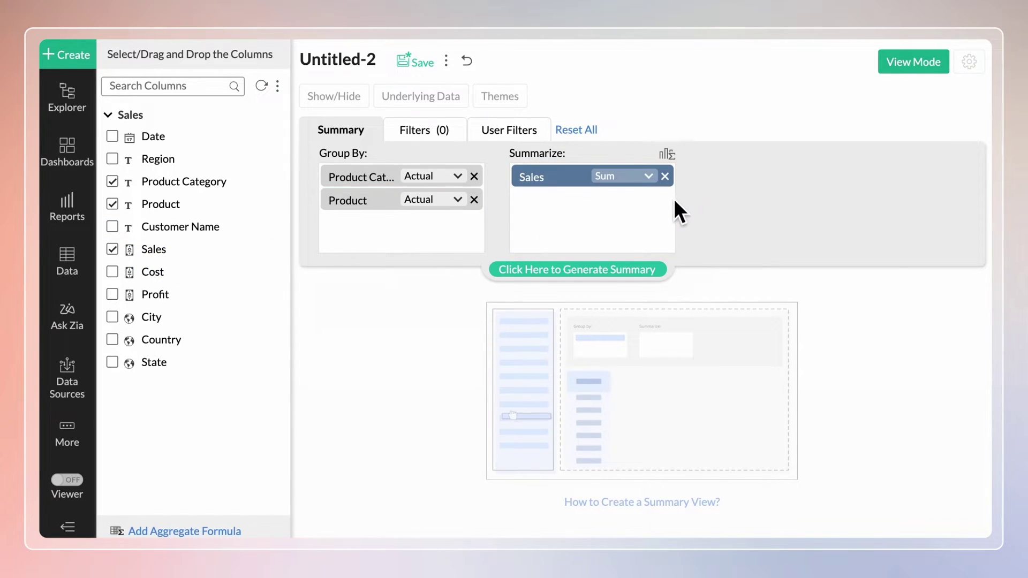
- Generate the summary table listing Total Sales for each product within its category
click(599, 275)
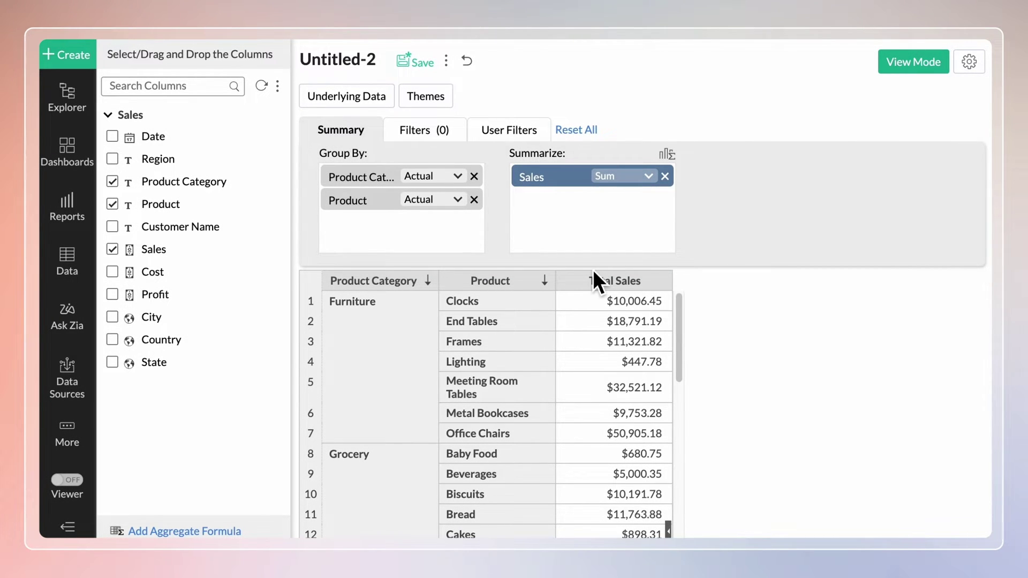
- Add a relative Date filter for the Last 3 Years and regenerate the summary
click(450, 139)
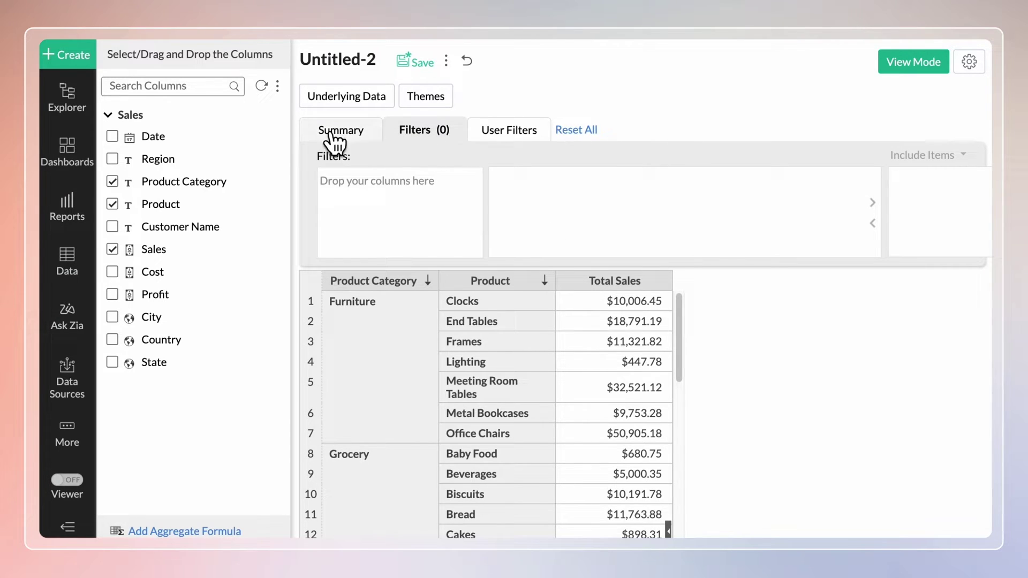
drag(218, 138, 448, 199)
click(463, 187)
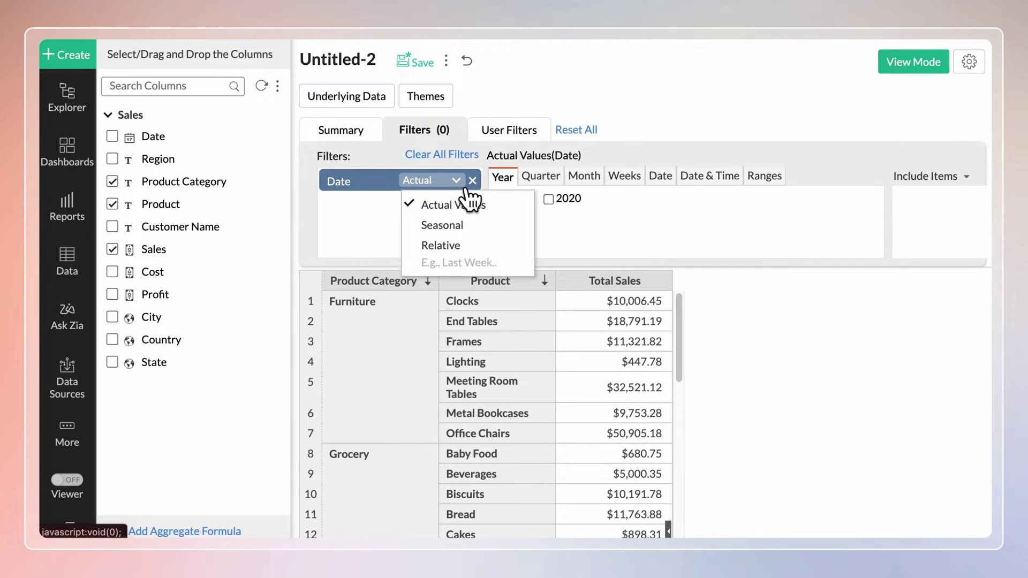
click(468, 252)
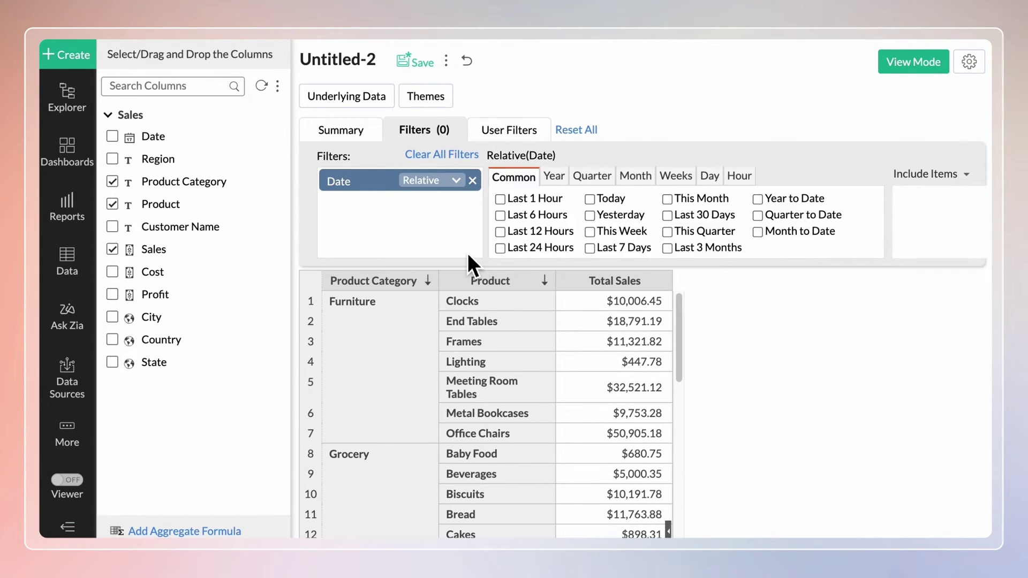
click(567, 181)
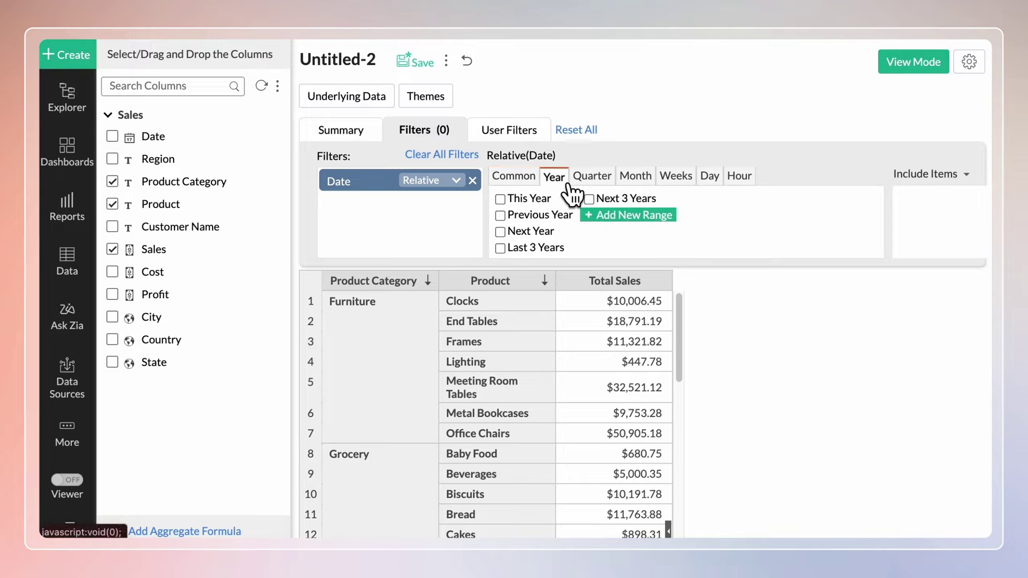
click(506, 250)
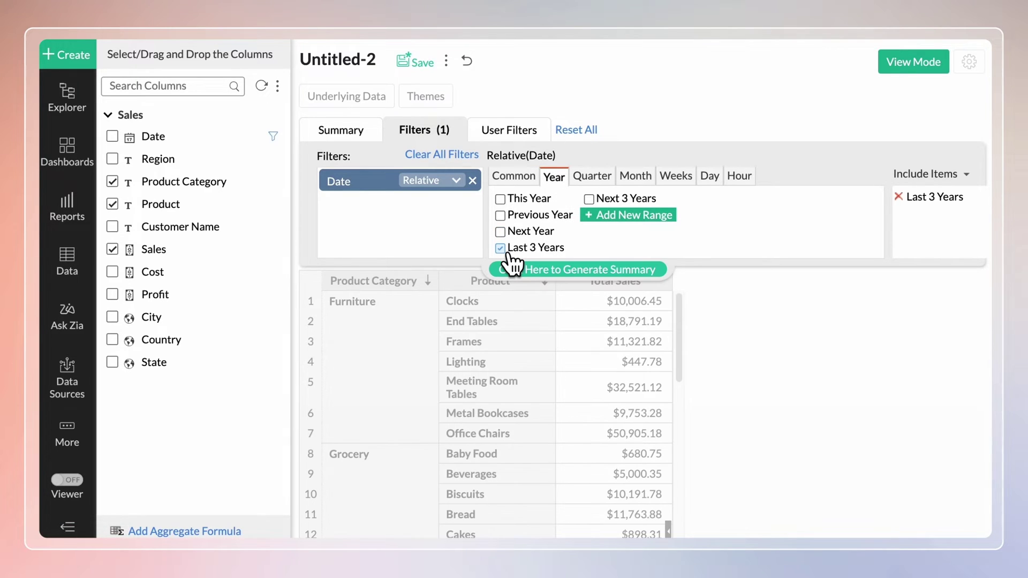
click(592, 269)
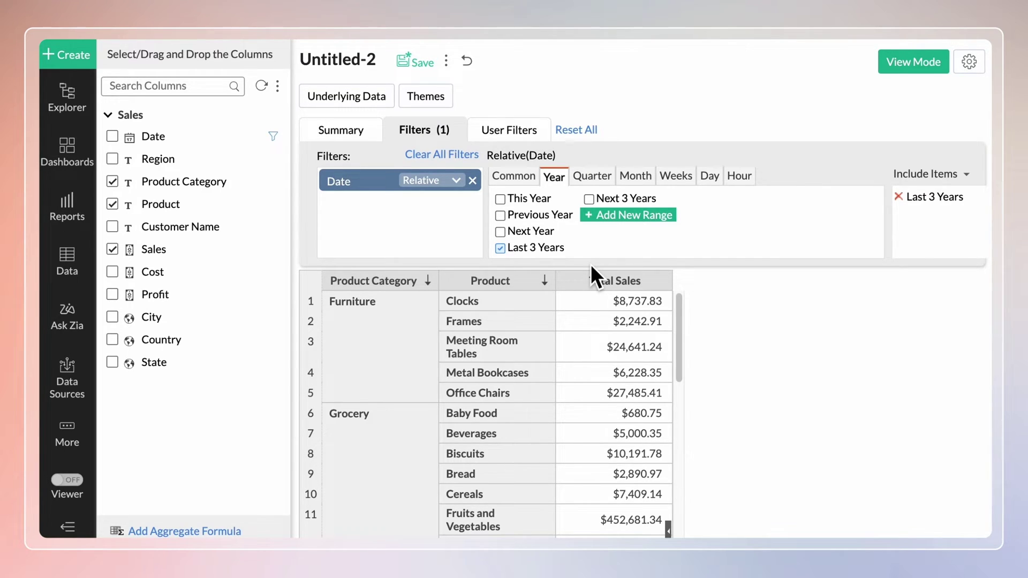
- Rename the report 'Sales across different Product categories and Products' and save it
click(368, 60)
text(Sales across different Product categories and Products)
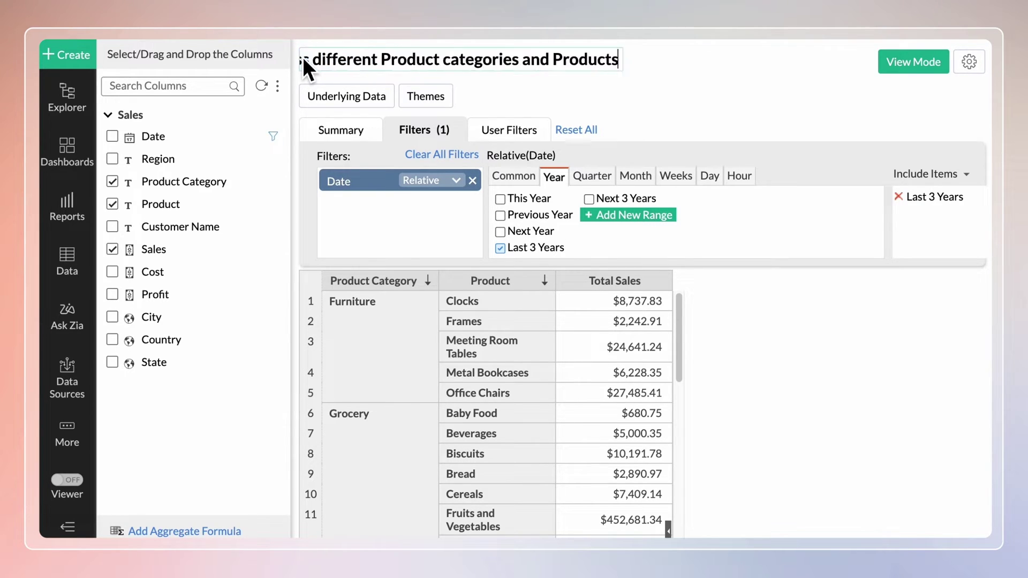
click(490, 85)
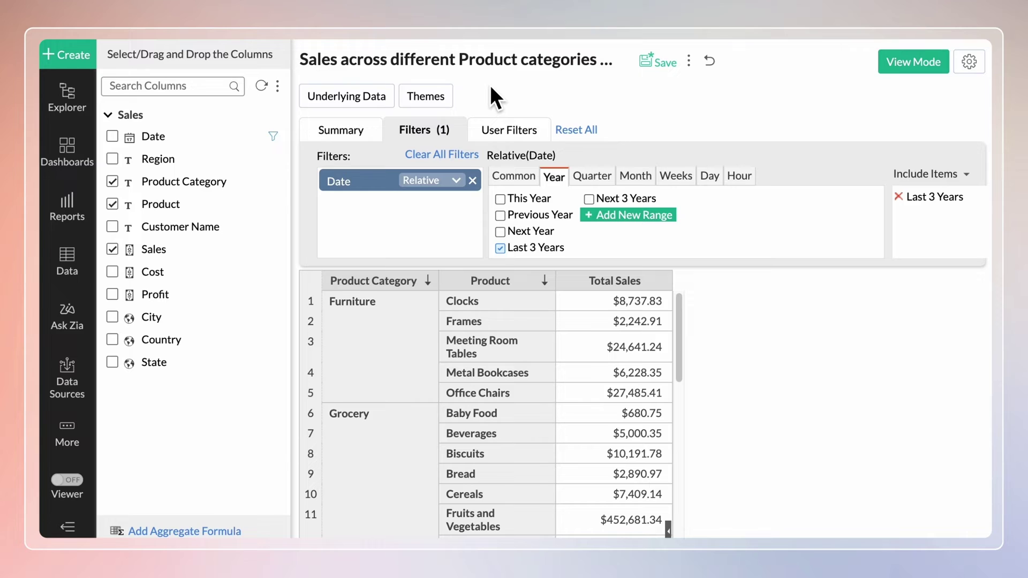
click(659, 63)
click(422, 404)
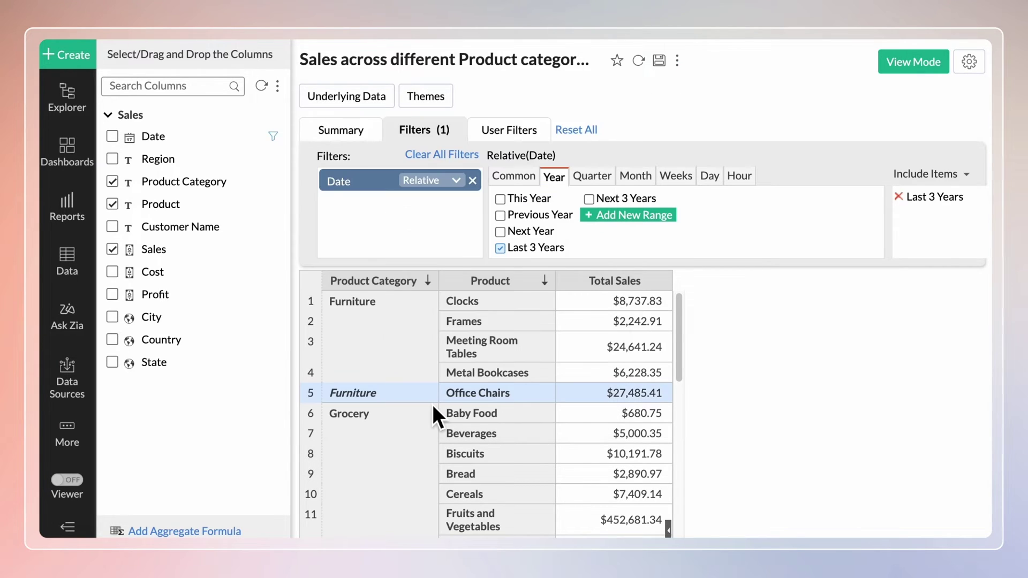
- Review the report's 456 underlying data rows, then close that window
click(360, 133)
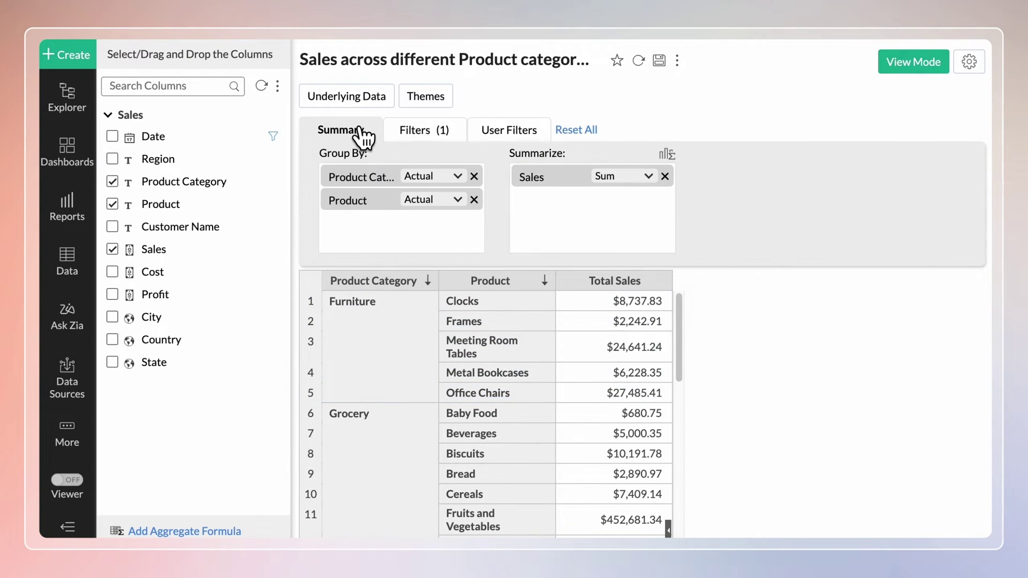
click(360, 102)
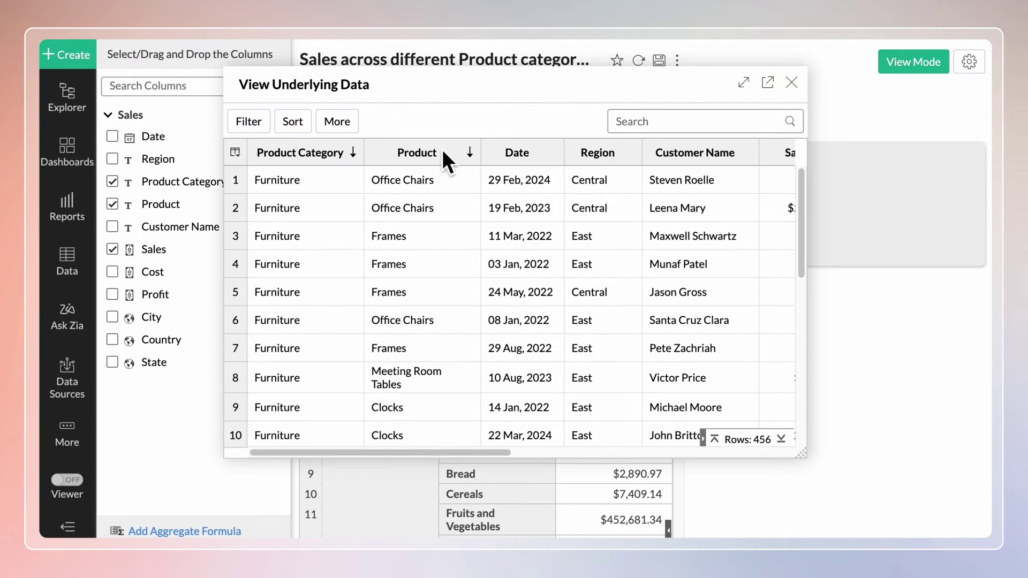
drag(805, 208, 804, 278)
click(791, 83)
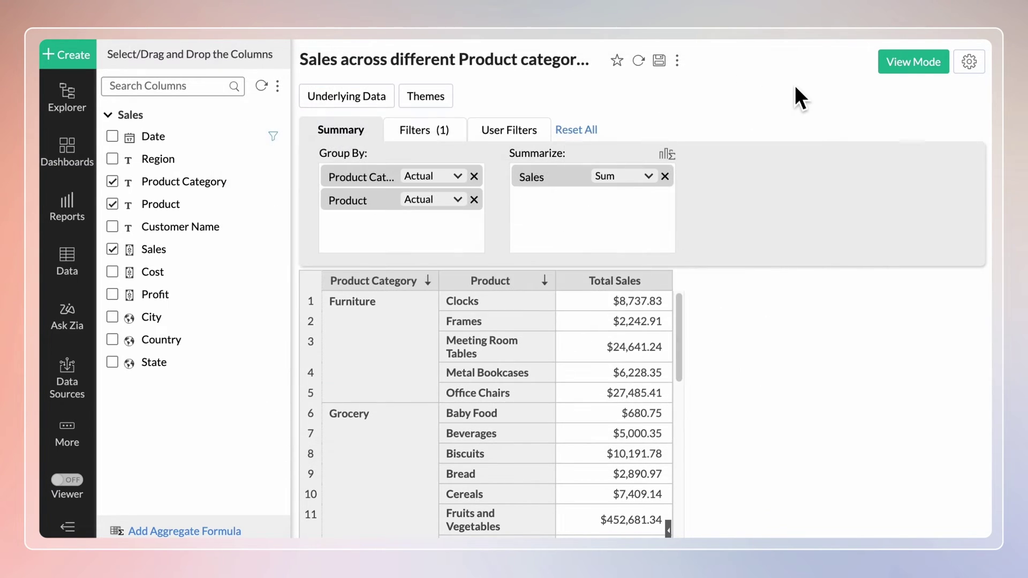
- Apply theme layout 5 with the purple theme color to the summary table
click(449, 99)
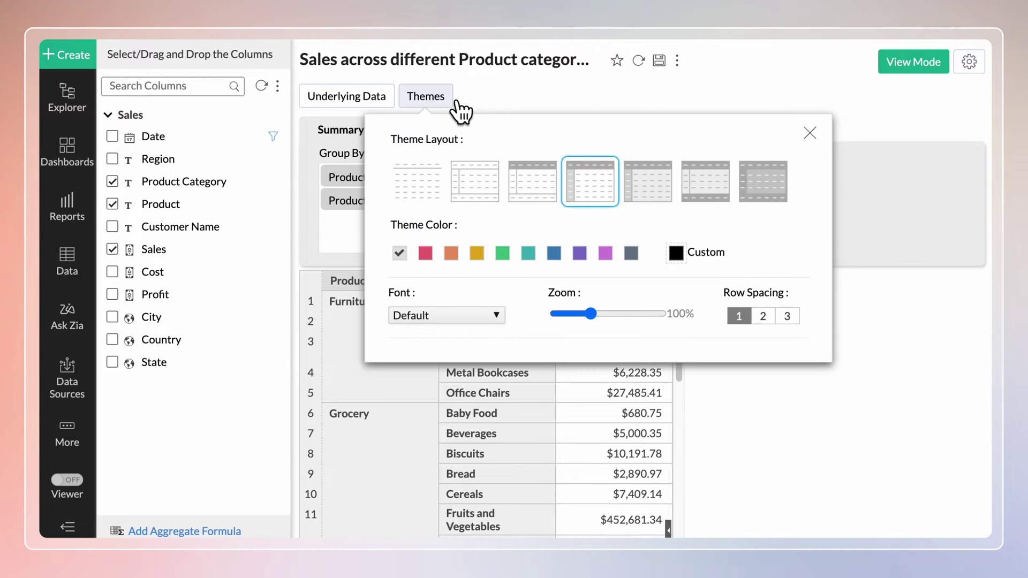
click(654, 202)
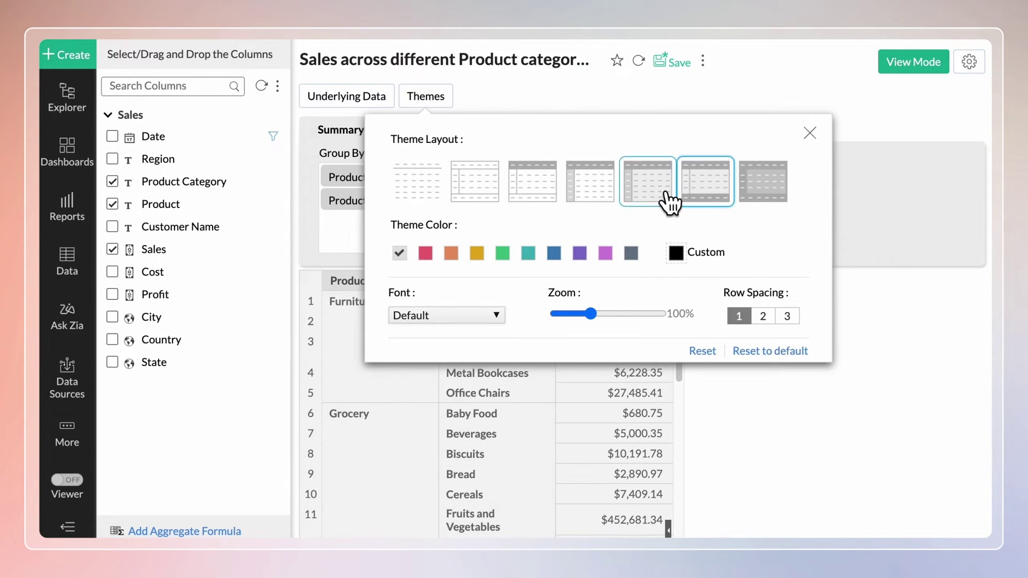
click(554, 253)
click(579, 253)
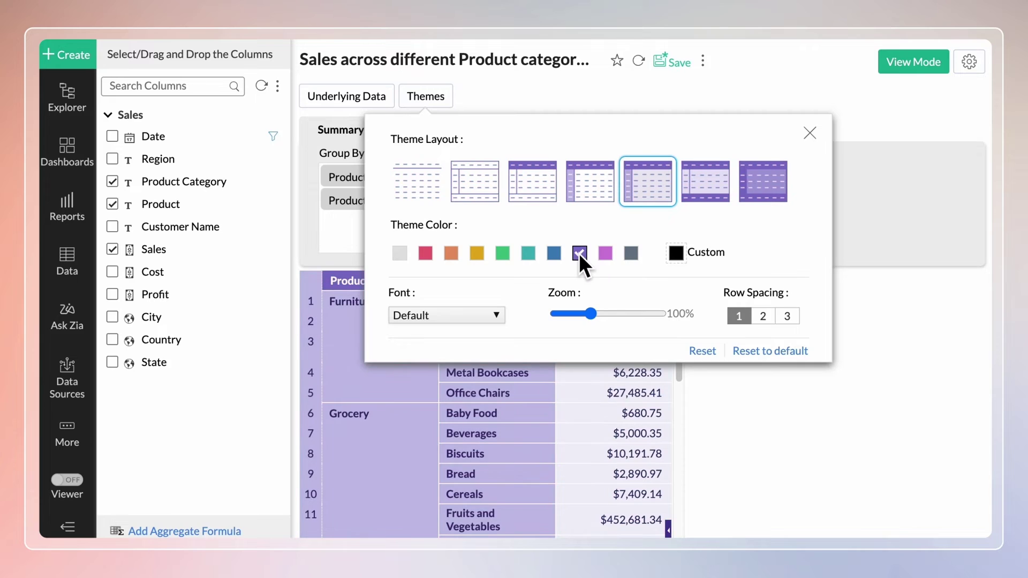
click(811, 136)
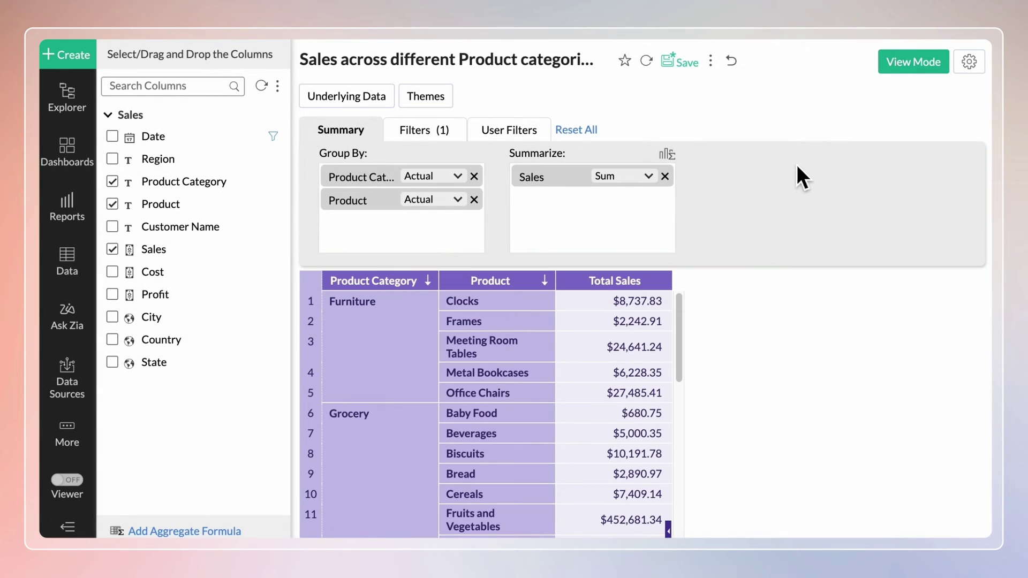
- Start a Total Sales conditional formatting rule for values Greater Than 27000
right_click(644, 321)
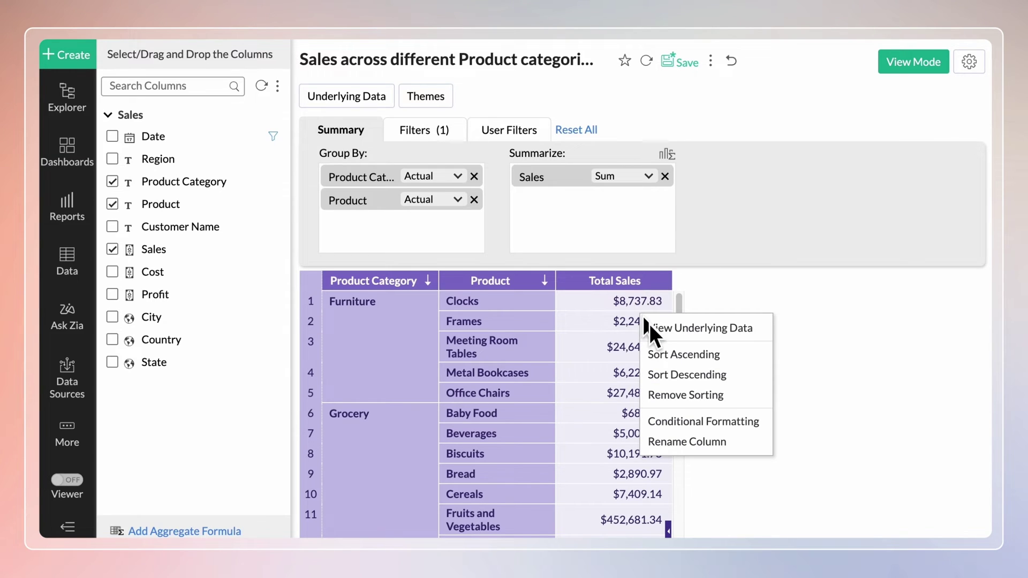
click(748, 420)
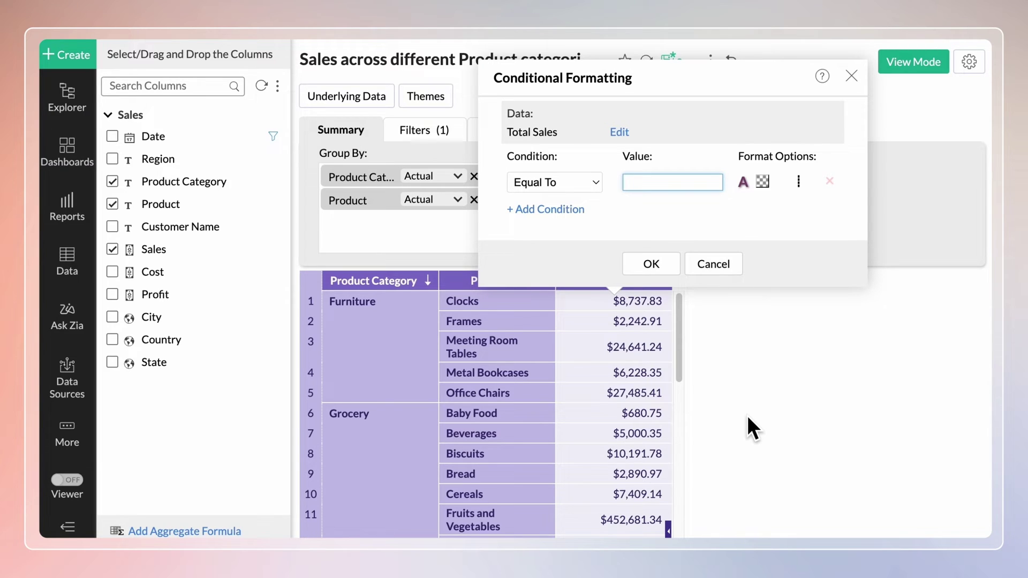
click(598, 185)
click(609, 220)
click(651, 183)
text(27000)
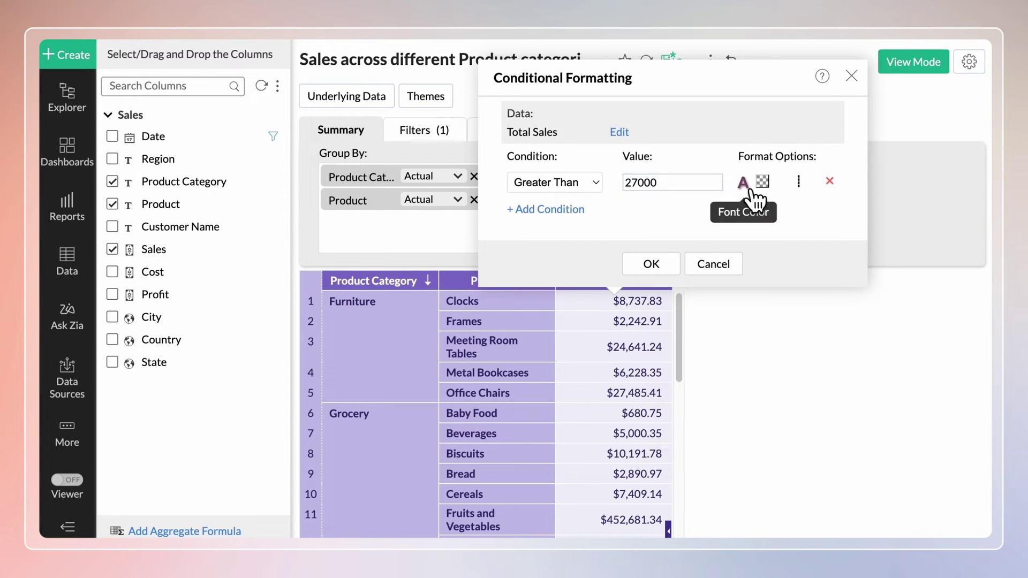
- Style matching values with green text, light green fill and an up-triangle icon, and apply
click(743, 183)
click(753, 289)
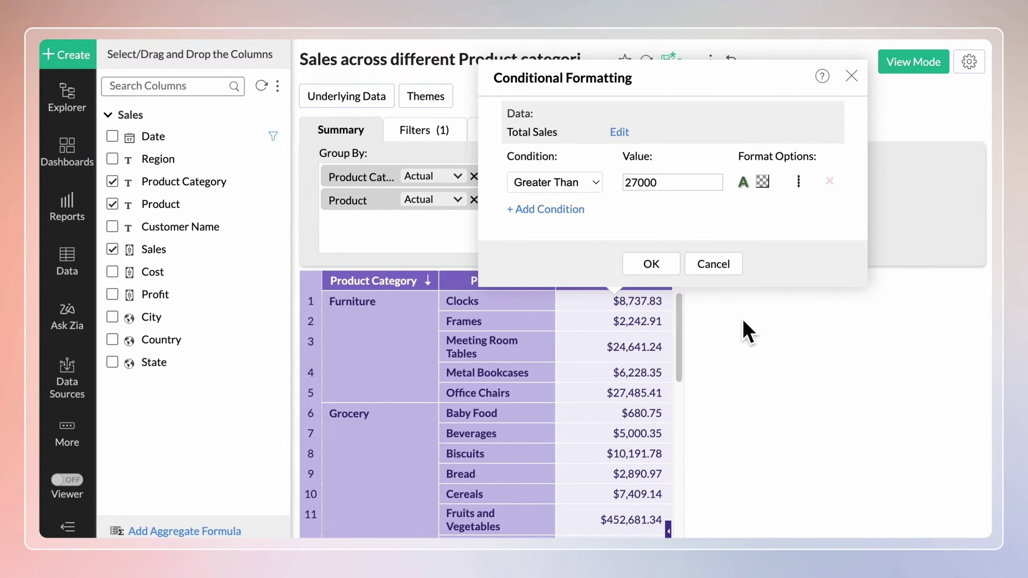
click(762, 182)
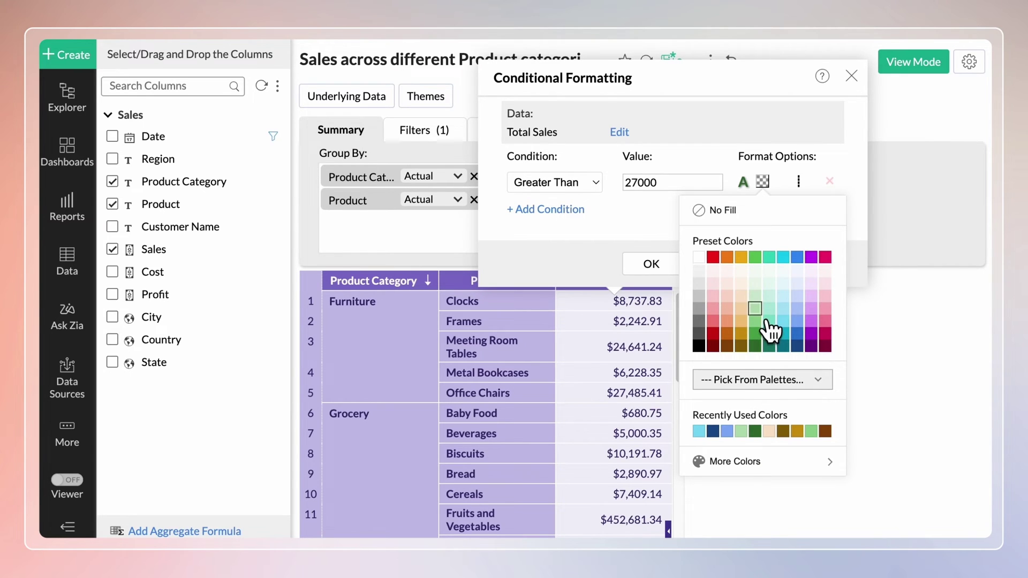
click(754, 307)
click(800, 183)
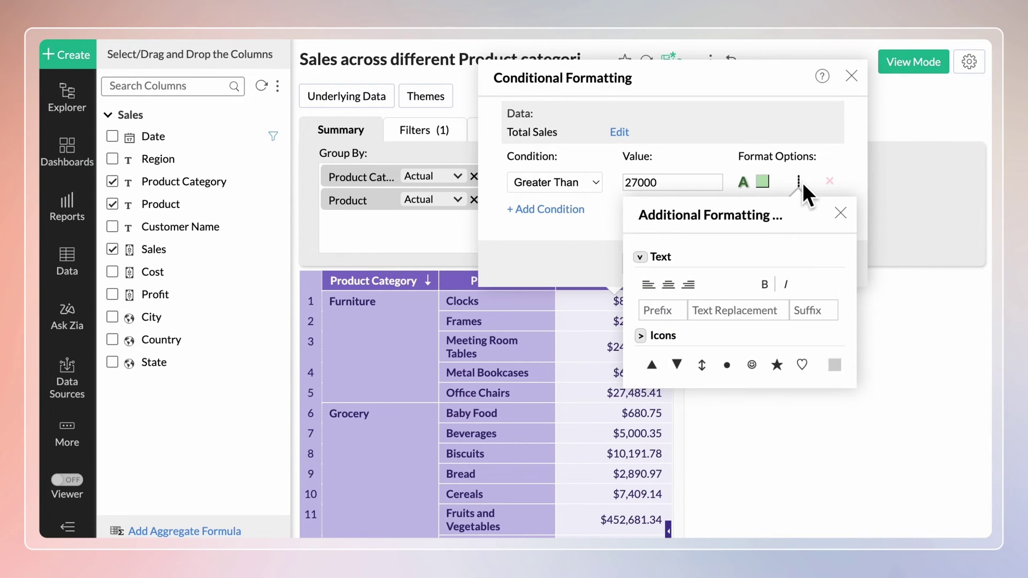
click(653, 366)
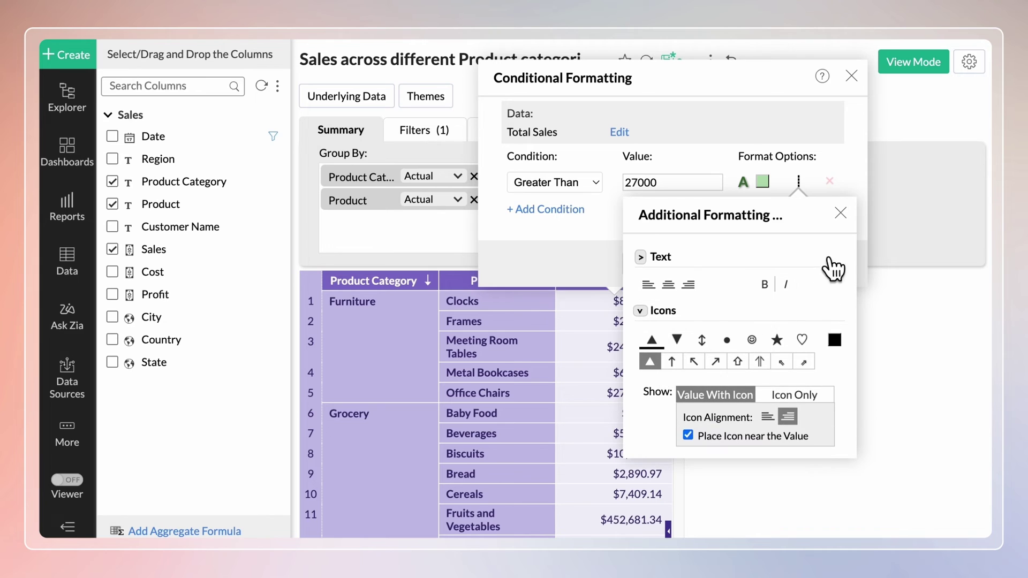
click(850, 216)
click(663, 265)
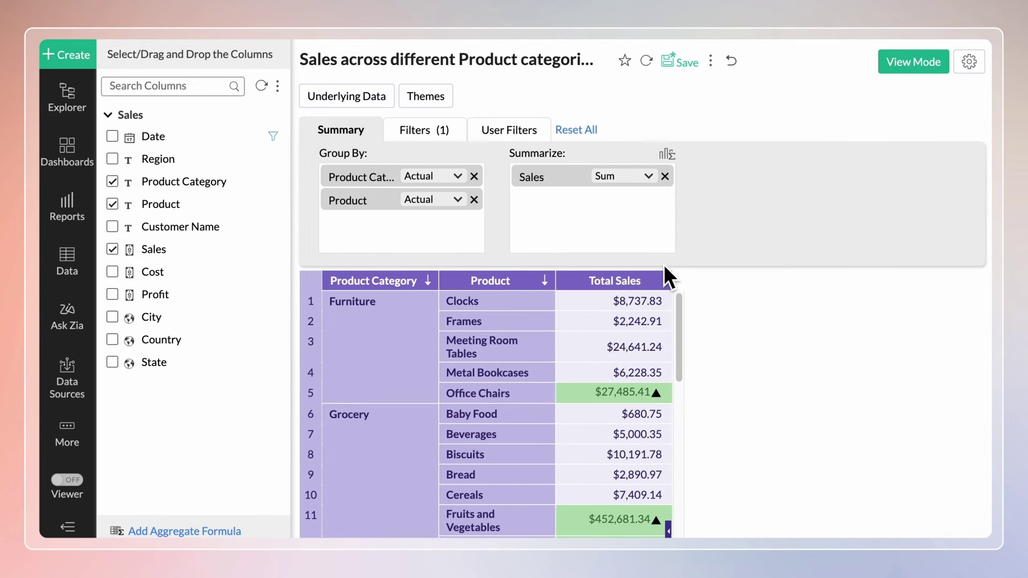
drag(681, 310, 685, 378)
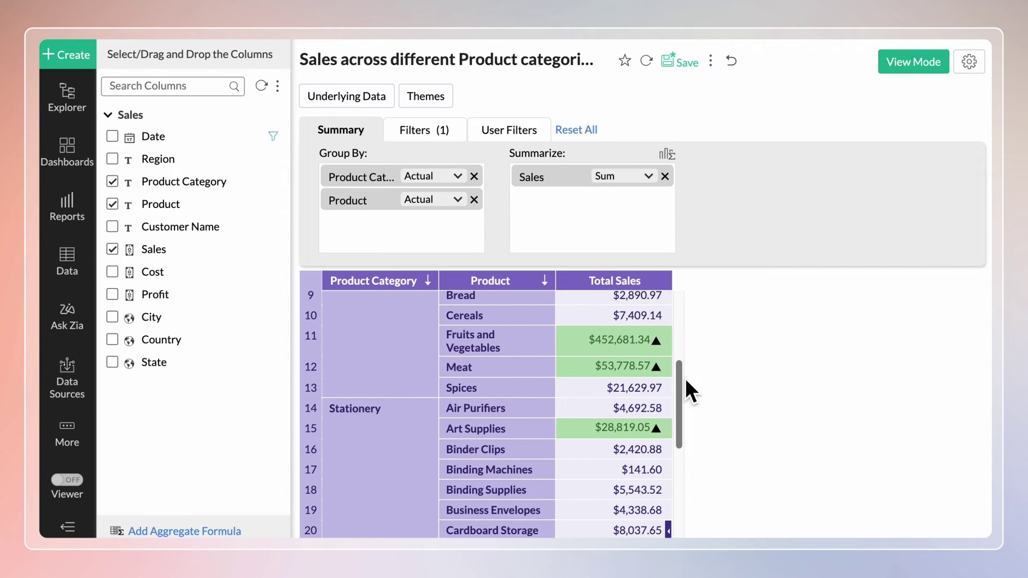
- Change the table's column width from Equal 150 px to Fit to Screen
click(971, 68)
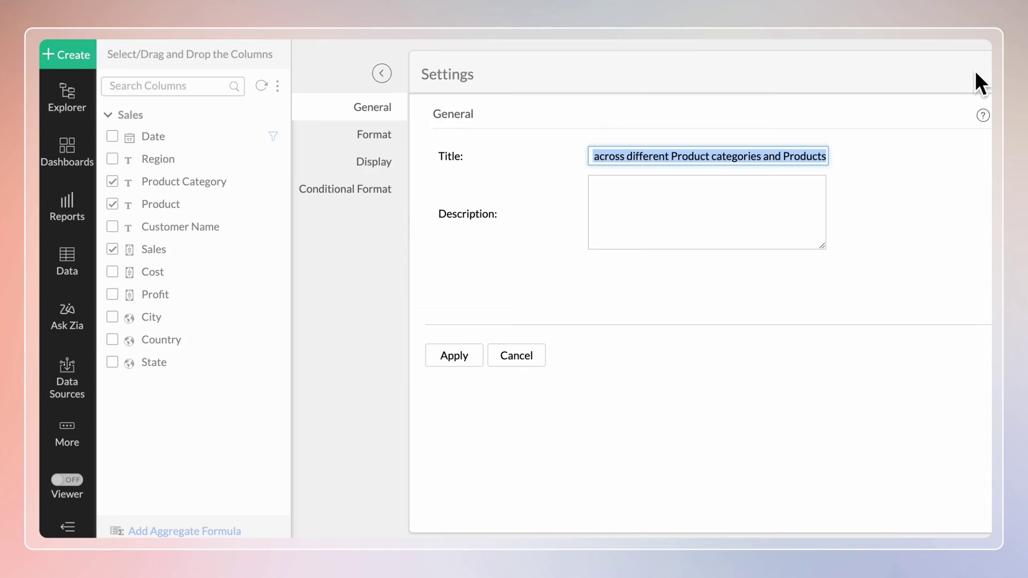
click(381, 169)
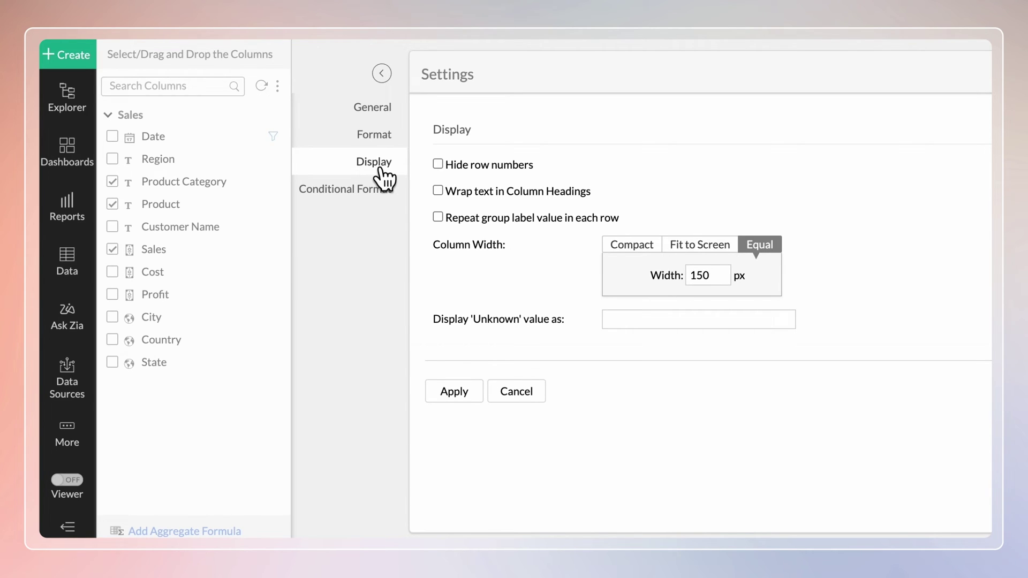
click(715, 248)
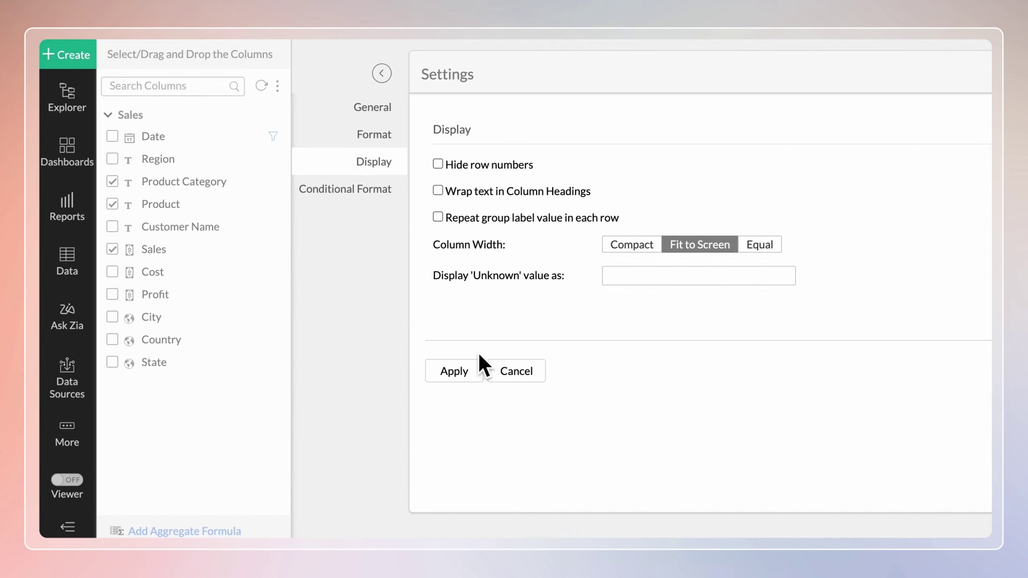
click(476, 381)
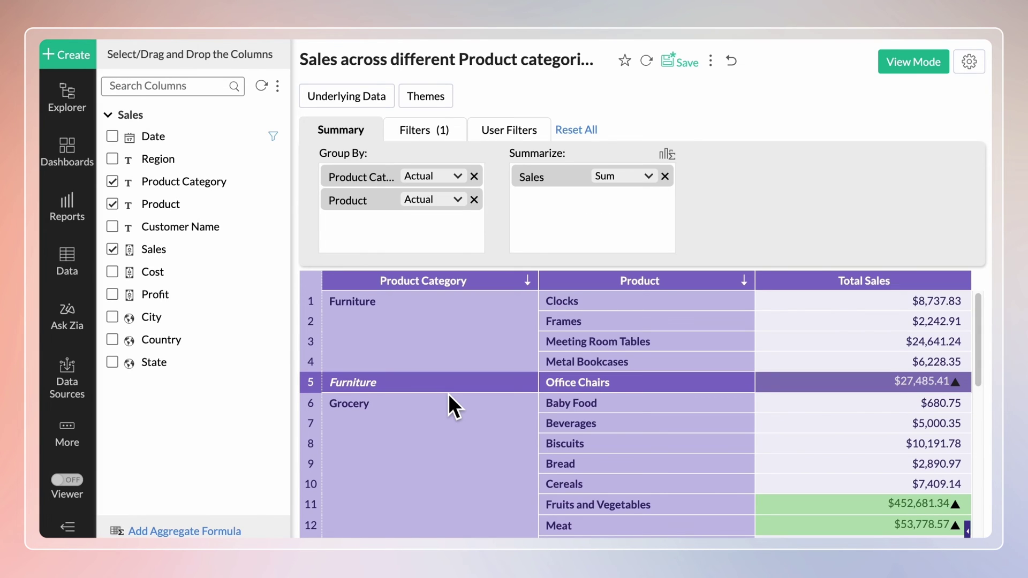
- Switch to View Mode and share this view with the suggested colleague
click(914, 65)
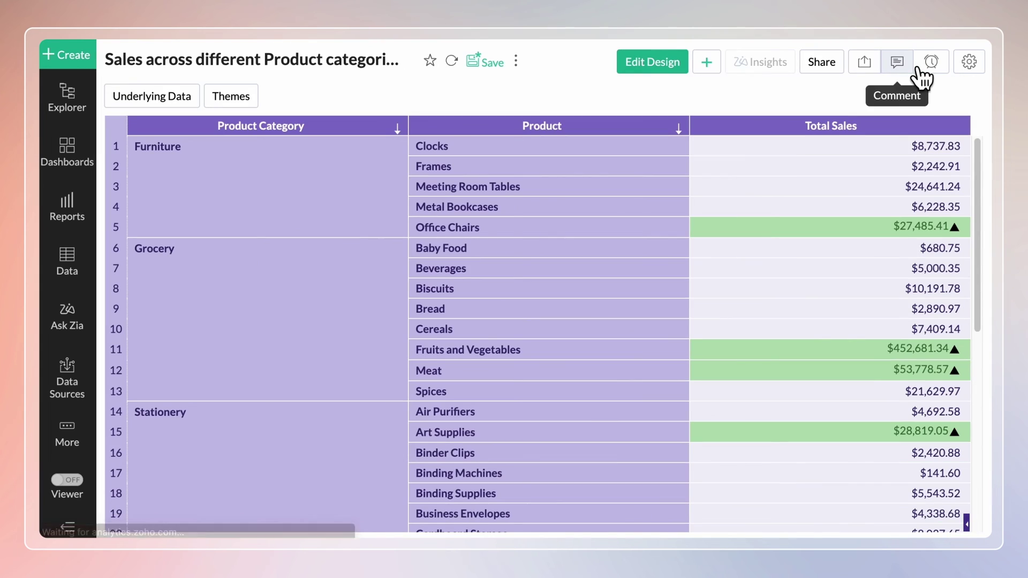
click(848, 69)
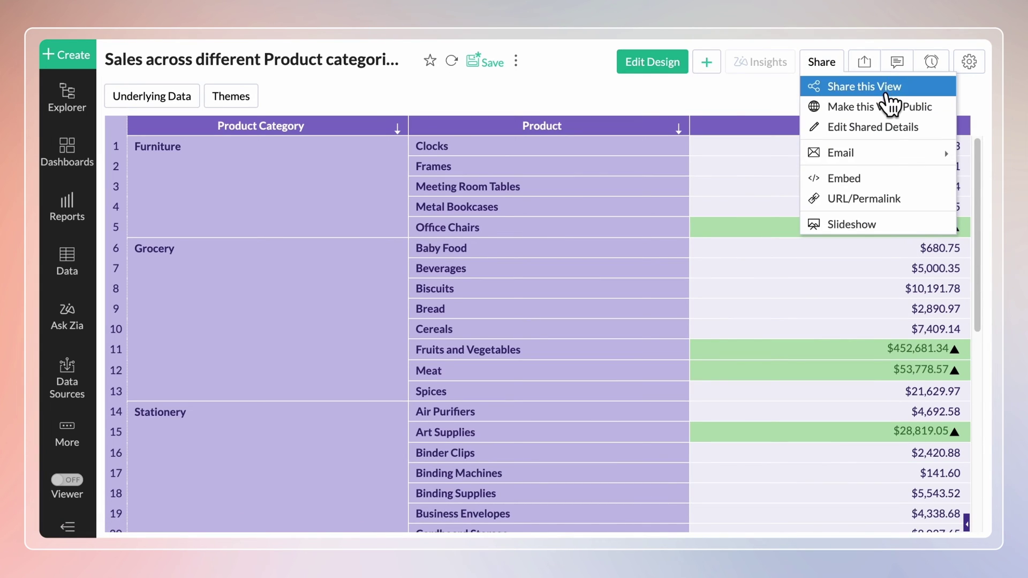
click(819, 88)
text(jas)
click(453, 146)
click(659, 519)
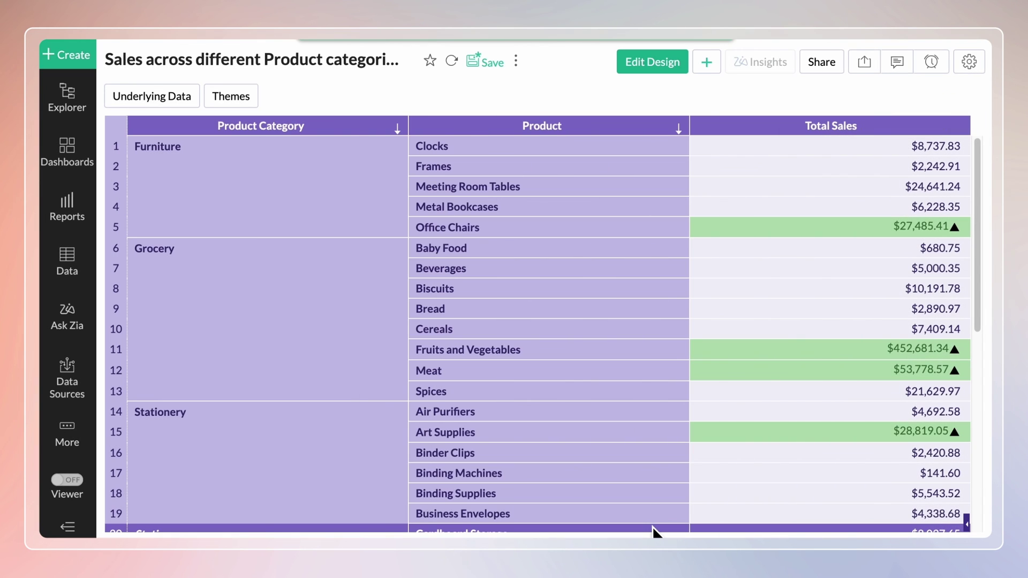